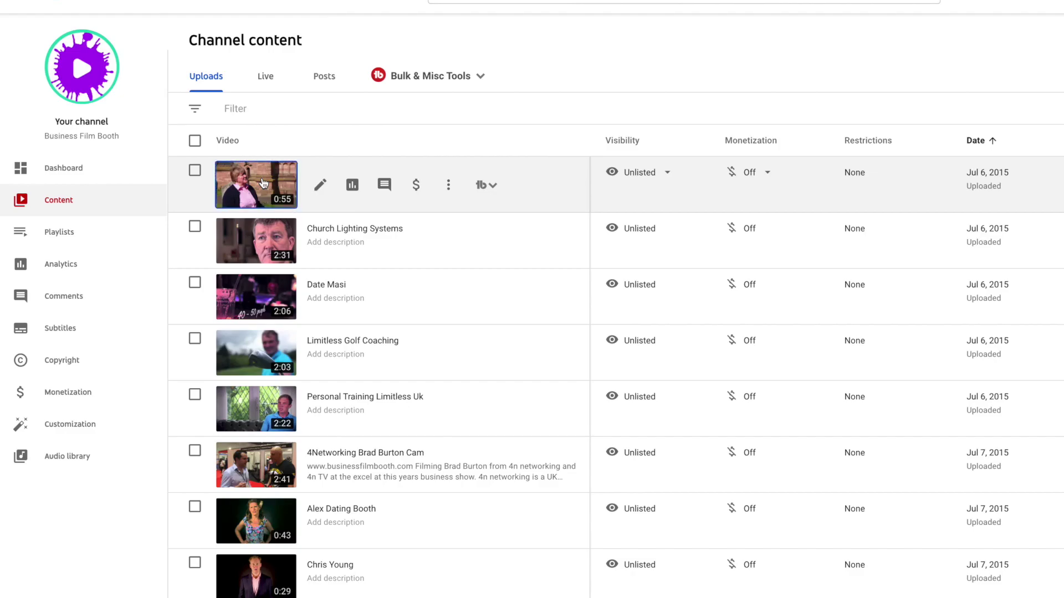
Open the 'Church Lighting Hertford All Saints' video's details, then its Editor
left_click(263, 183)
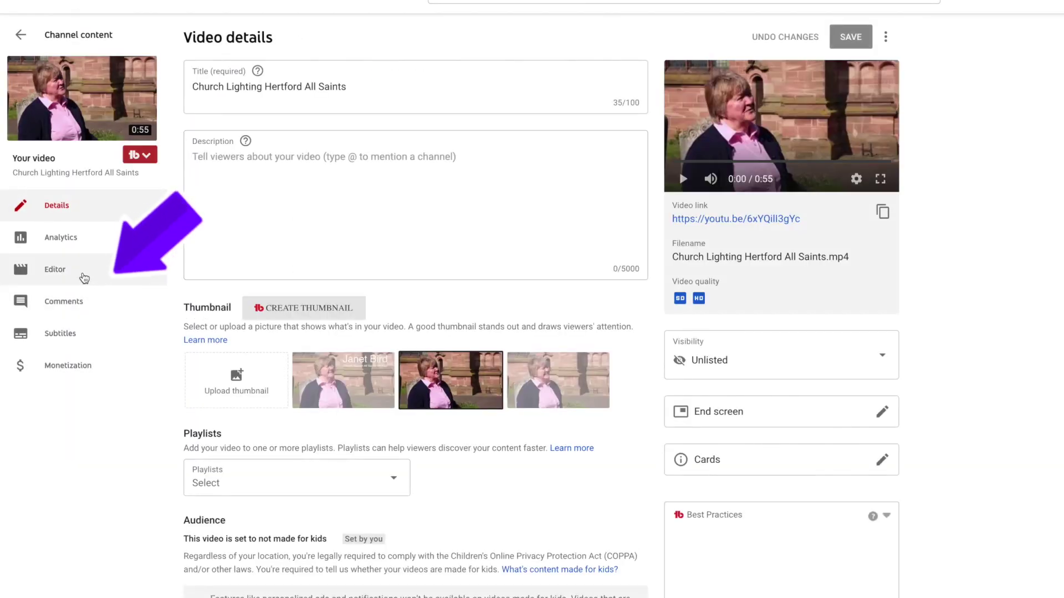
left_click(84, 277)
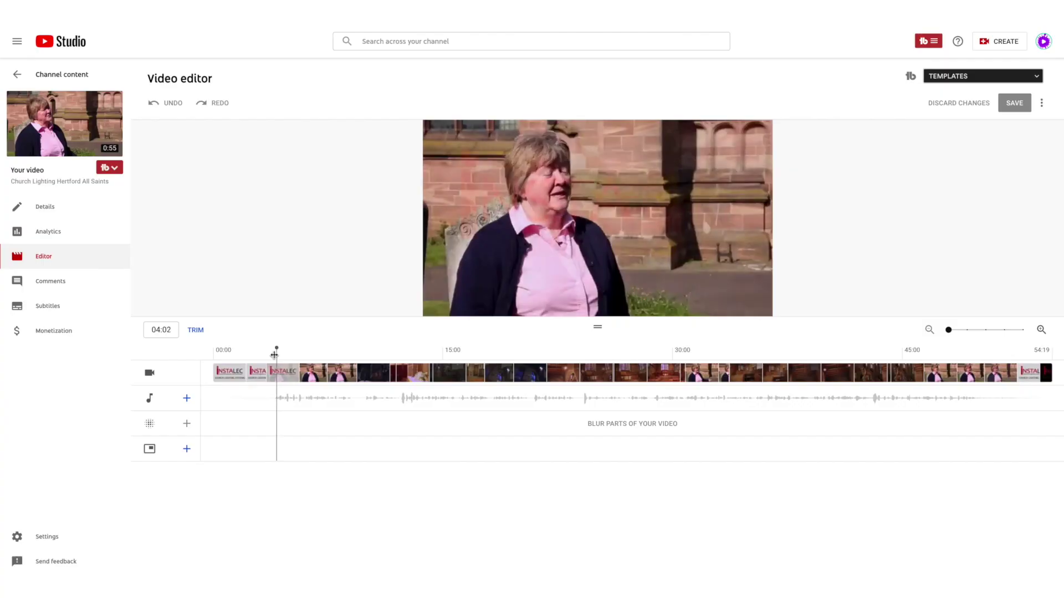
mouse_move(274, 355)
left_mouse_down()
mouse_move(259, 355)
mouse_move(269, 358)
left_mouse_up()
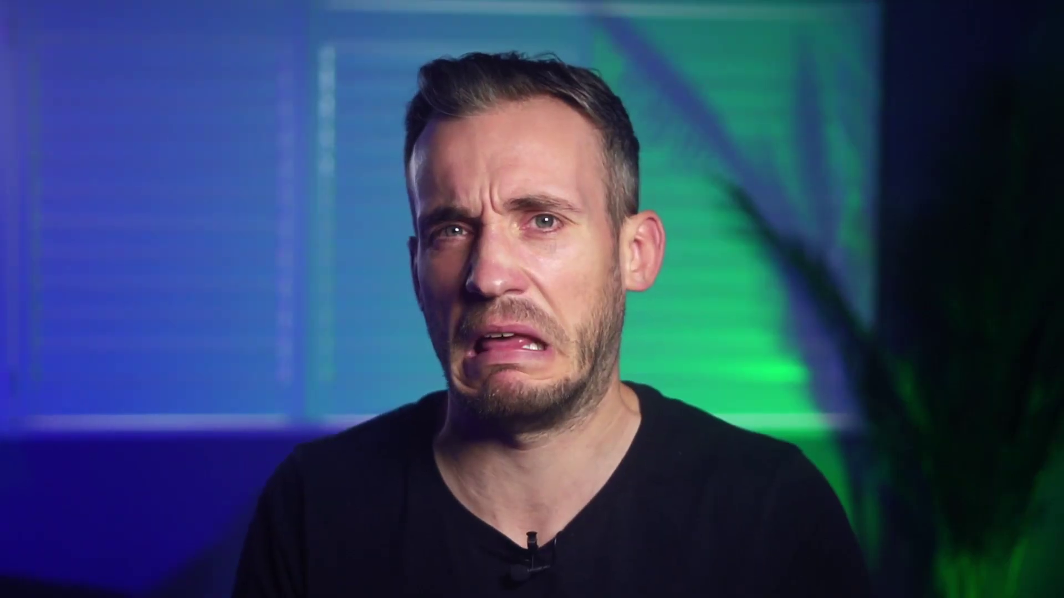
left_click_drag(269, 358, 274, 359)
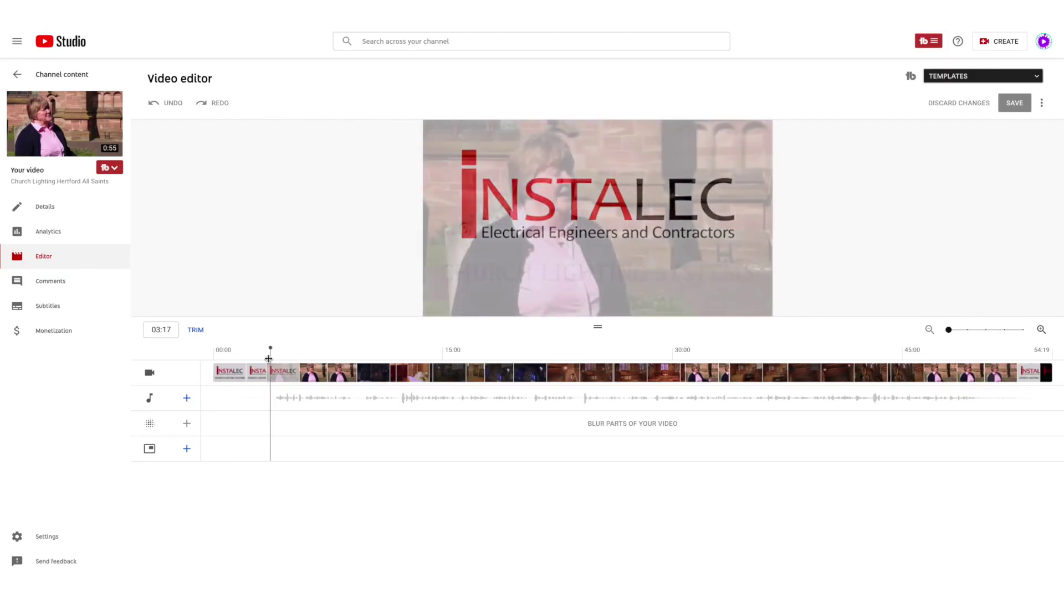
Trim the opening logo and final seconds, keeping roughly 4:00–52:06, and preview
left_click(195, 330)
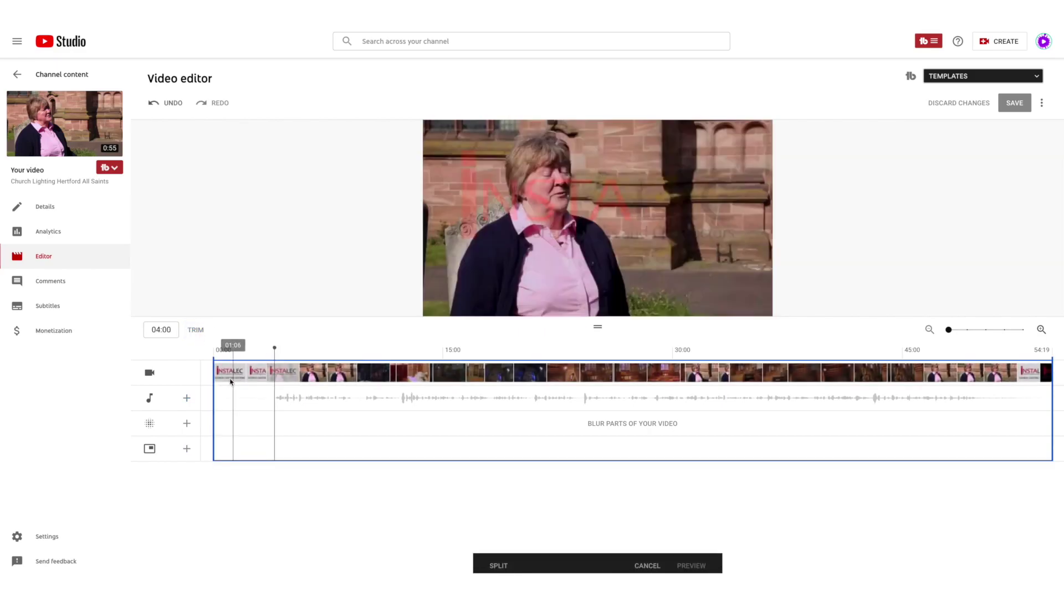
left_click_drag(221, 382, 255, 382)
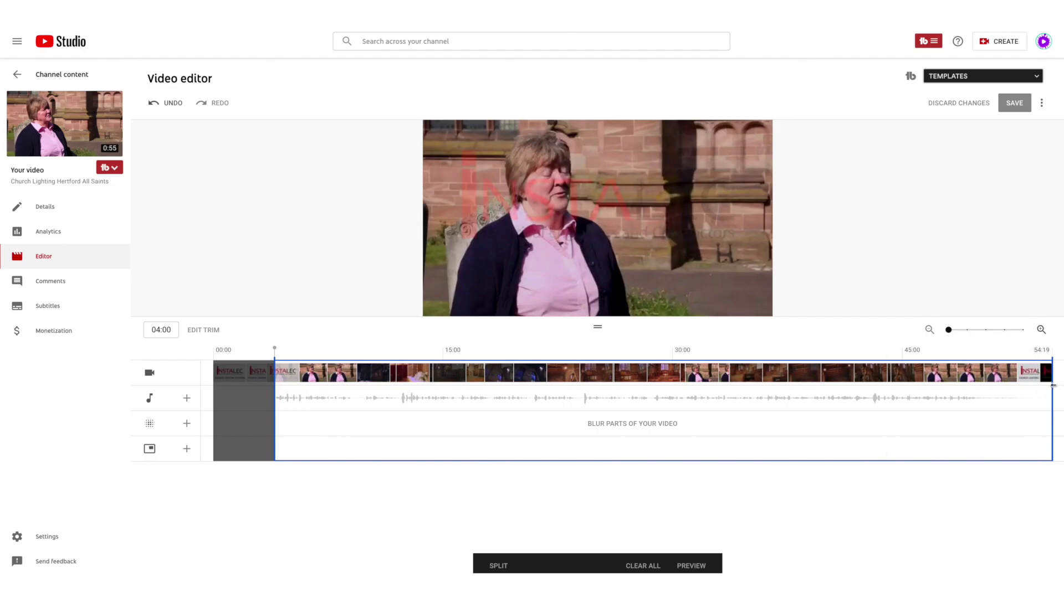
left_click_drag(1053, 385, 1029, 385)
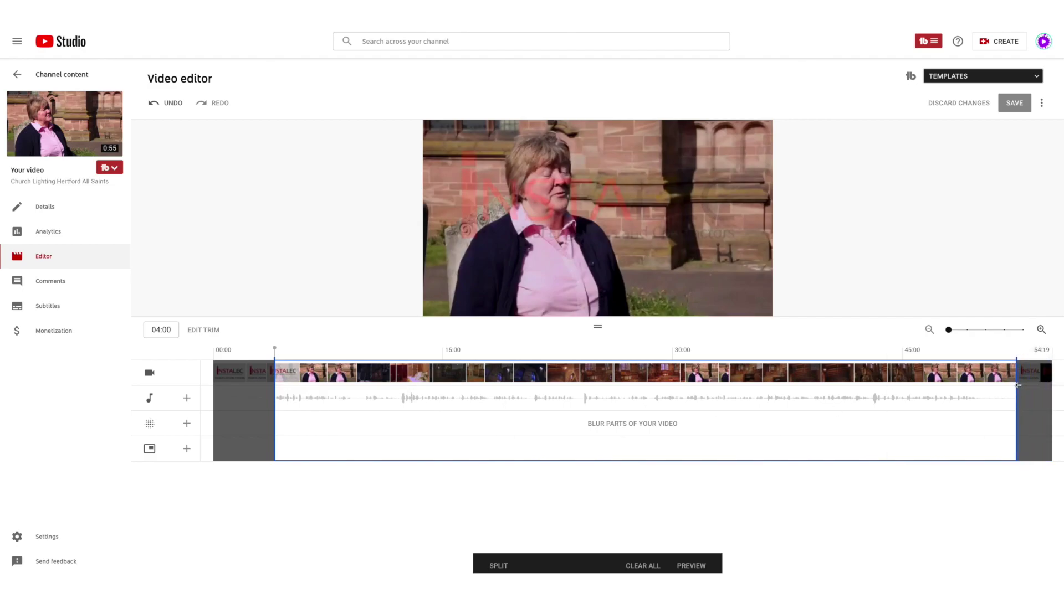
left_click(267, 353)
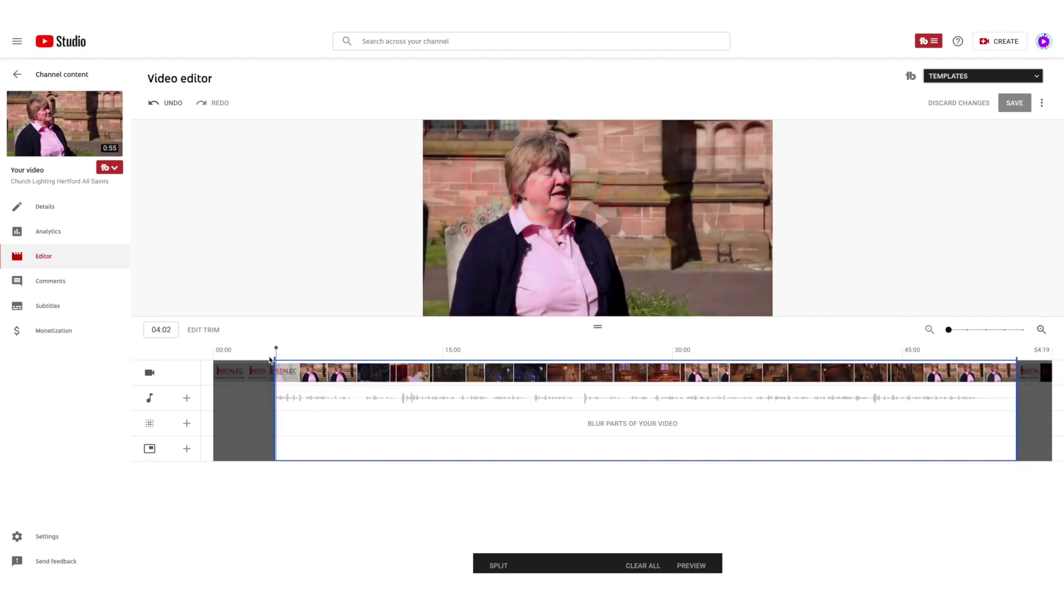
left_click(266, 353)
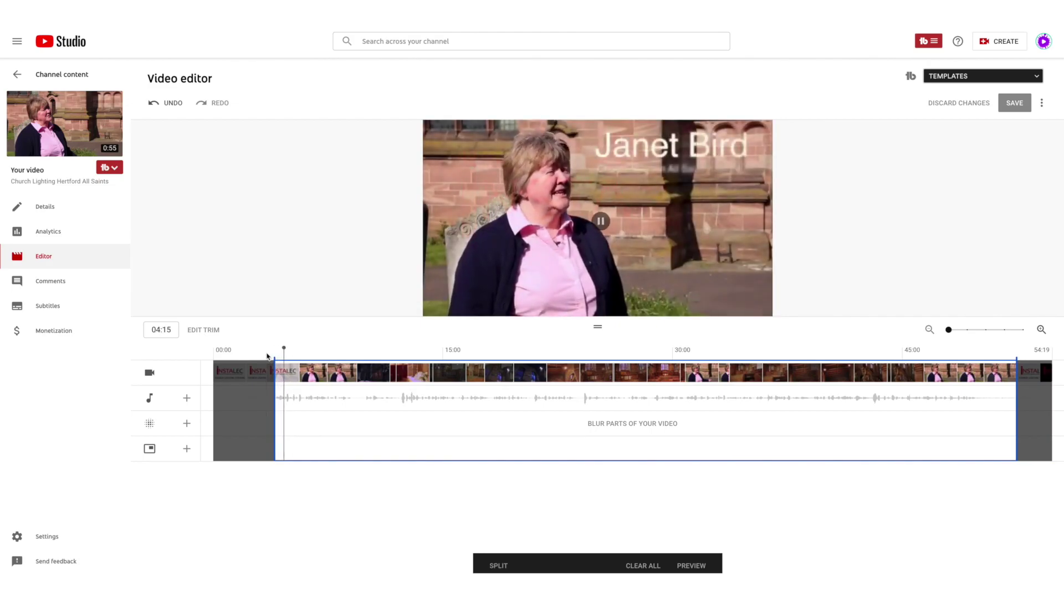
mouse_move(283, 355)
left_mouse_down()
mouse_move(273, 353)
mouse_move(286, 354)
left_mouse_up()
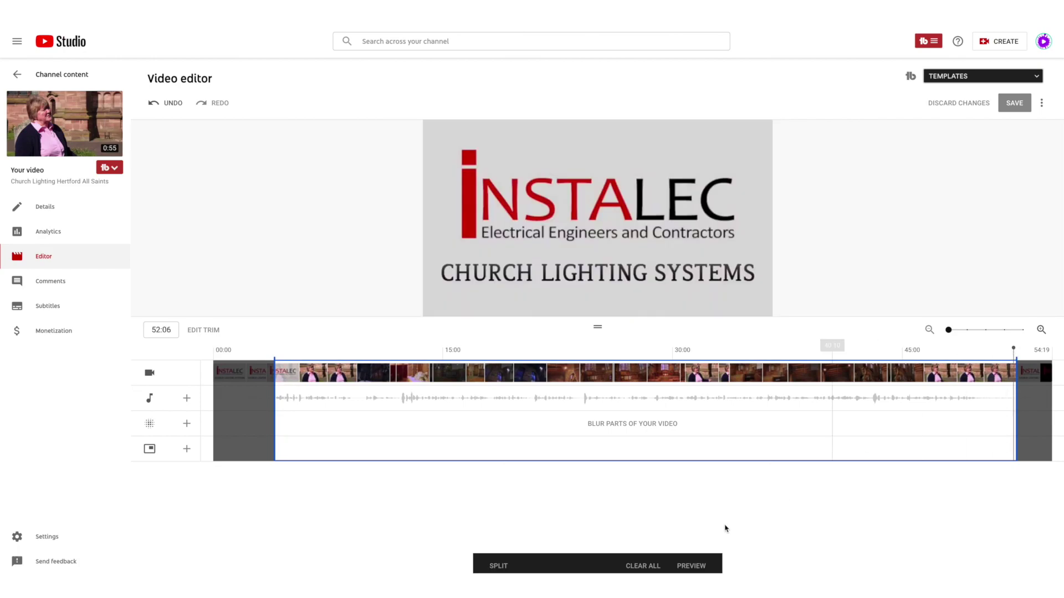
left_click(700, 566)
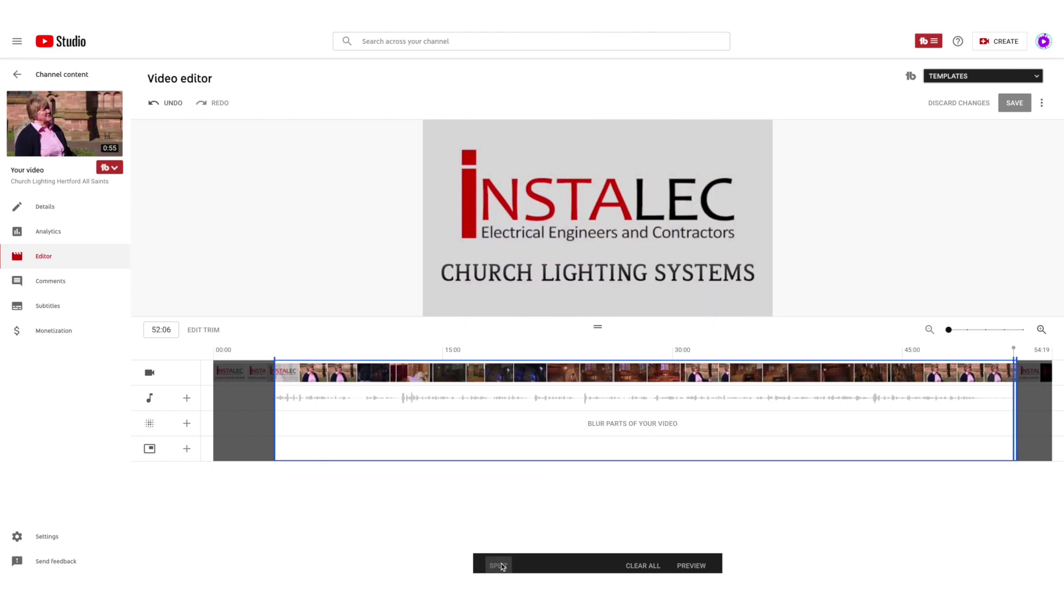
Set the playhead to 21:01, then back to about 04:00, and reopen trimming
left_click(537, 377)
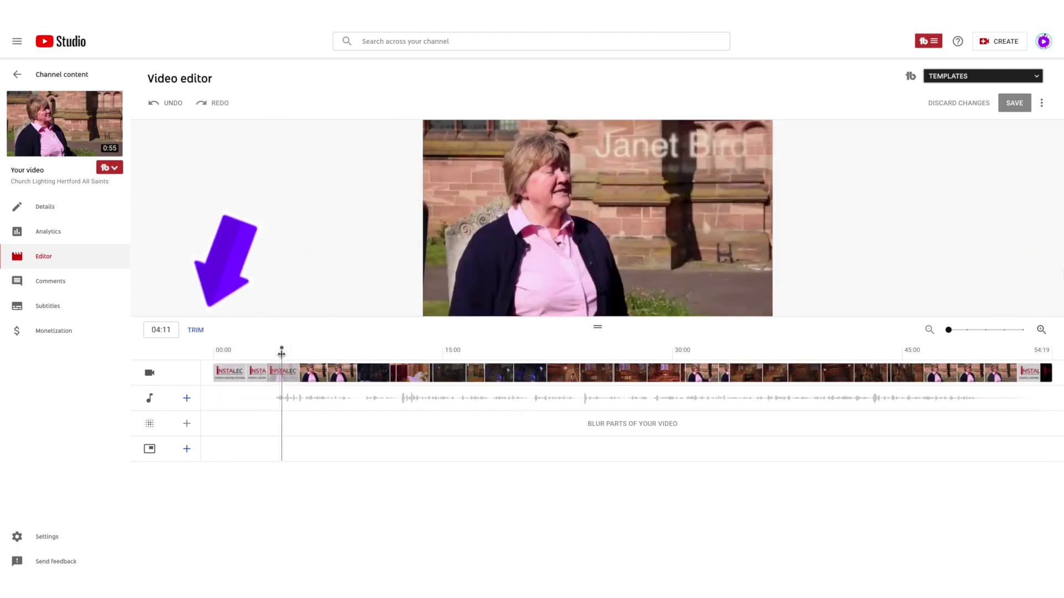
left_click_drag(281, 355, 274, 354)
left_click(198, 329)
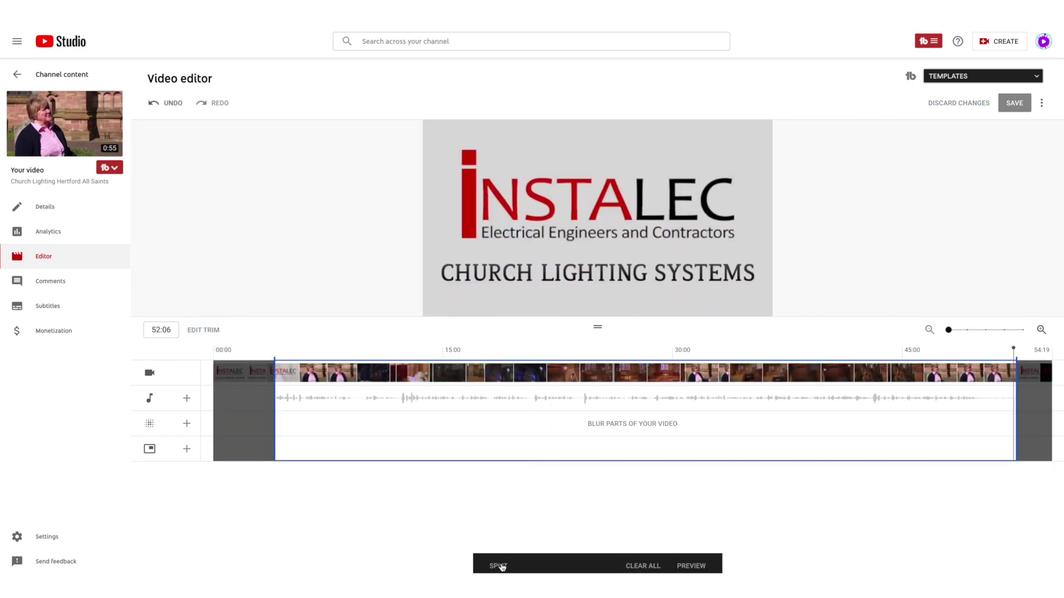
Split at 21:01 and cut out the section up to about 31:00, then preview
left_click(536, 372)
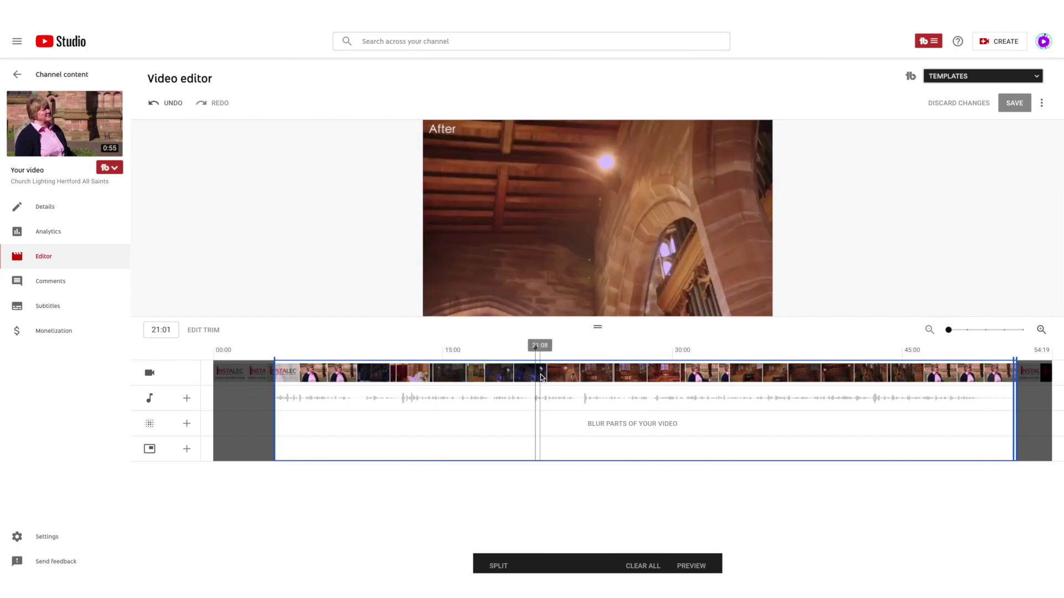
left_click(497, 566)
left_click_drag(537, 376, 551, 379)
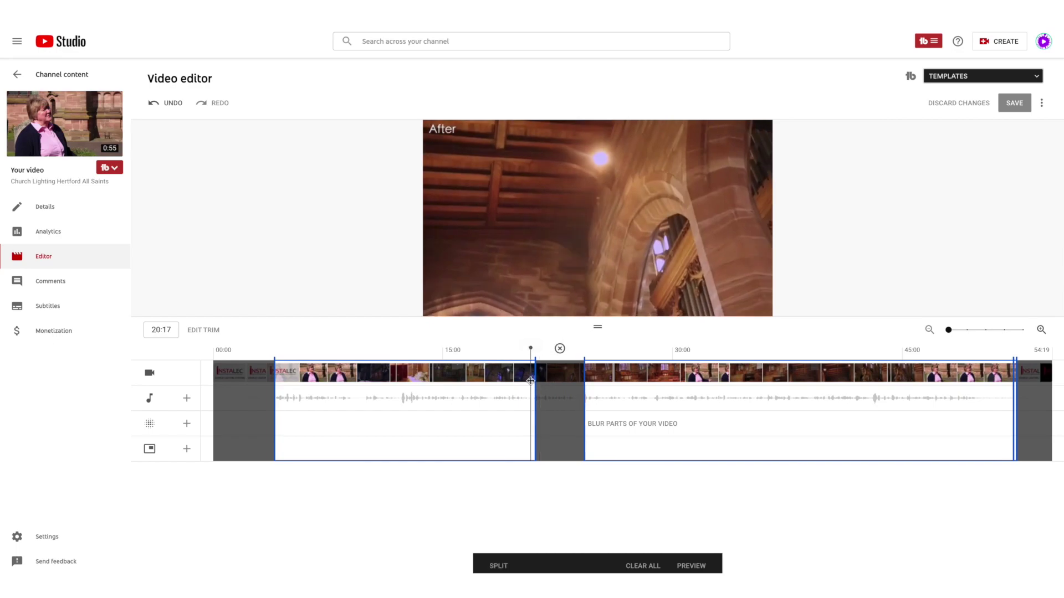
left_click(591, 388)
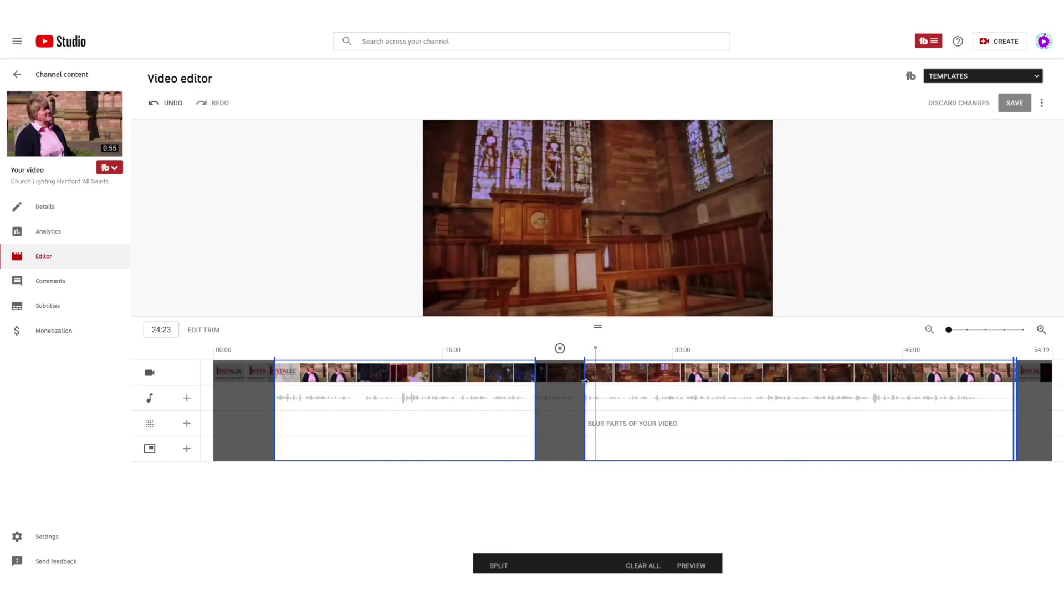
left_click_drag(585, 381, 679, 380)
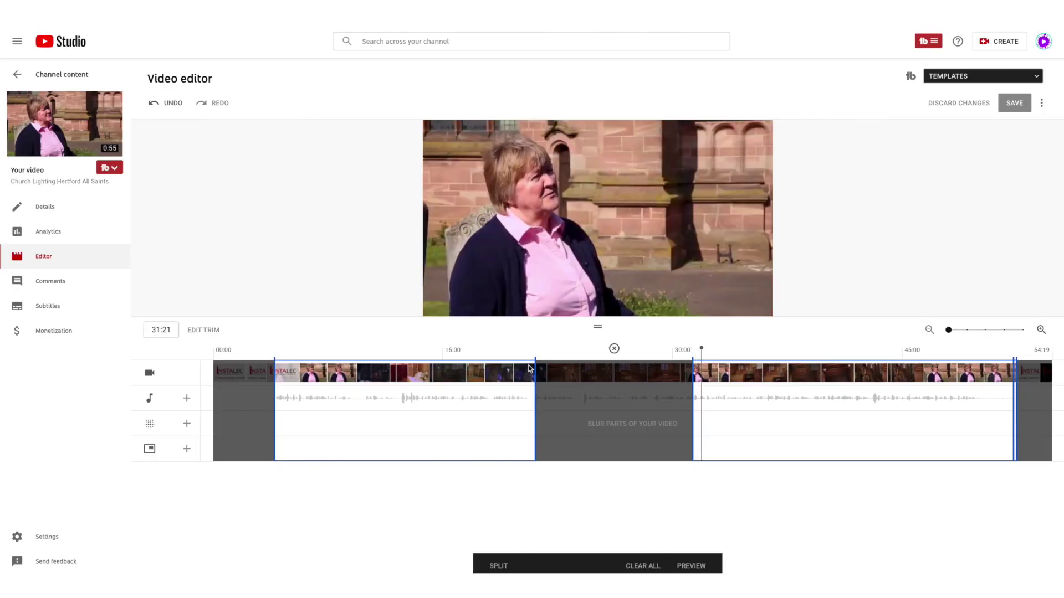
left_click(687, 567)
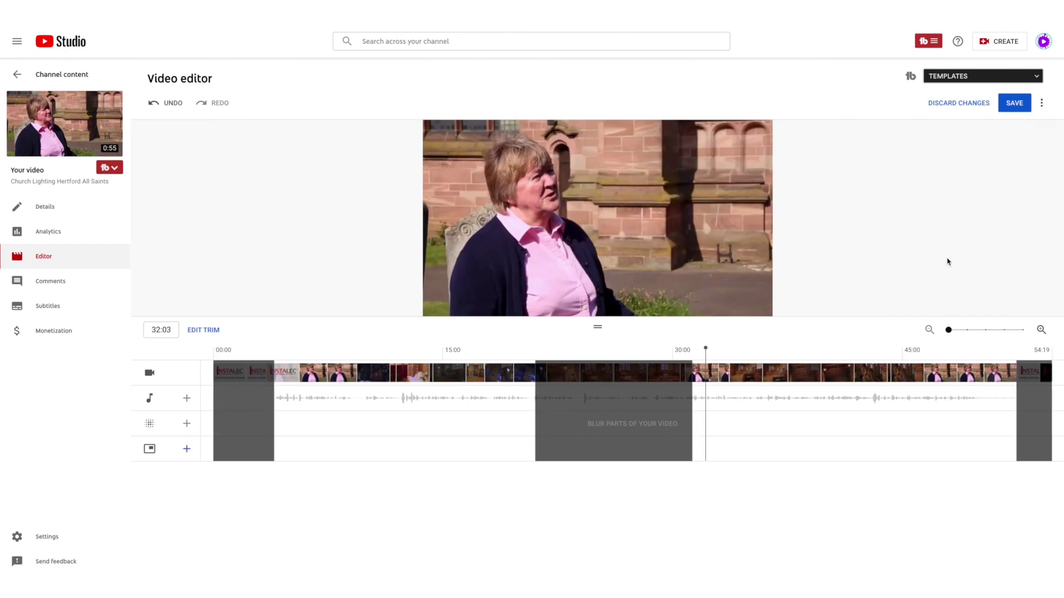
Play the video across the 21:01 cut, then undo the large middle cut
left_click(529, 357)
key("space")
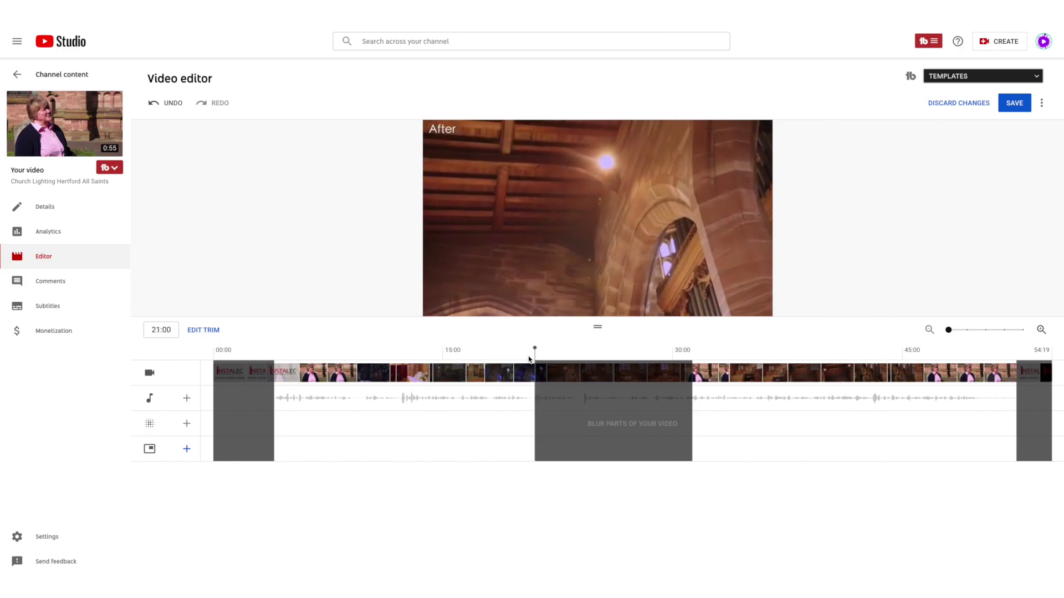
left_click(542, 390)
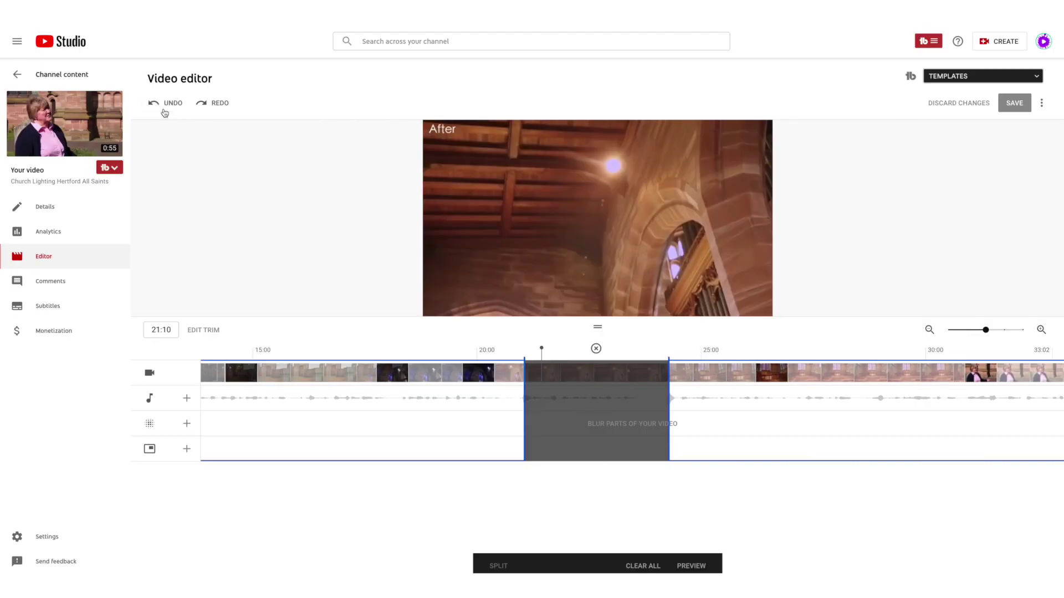
left_click(164, 104)
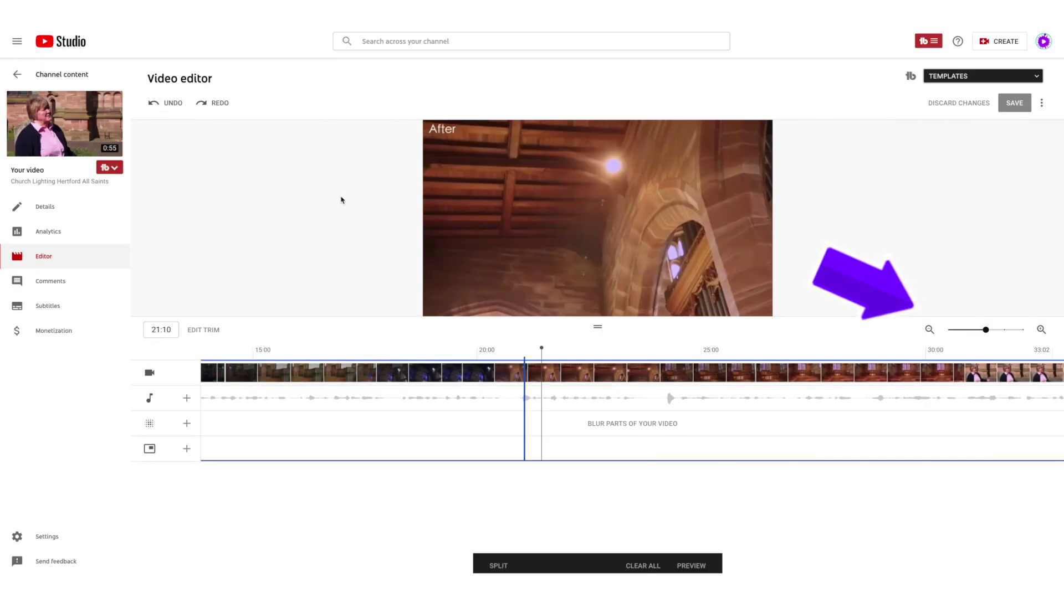
At maximum timeline zoom, cut out 21:02–21:14, zoom back out and preview
left_click(1012, 329)
left_click(1022, 330)
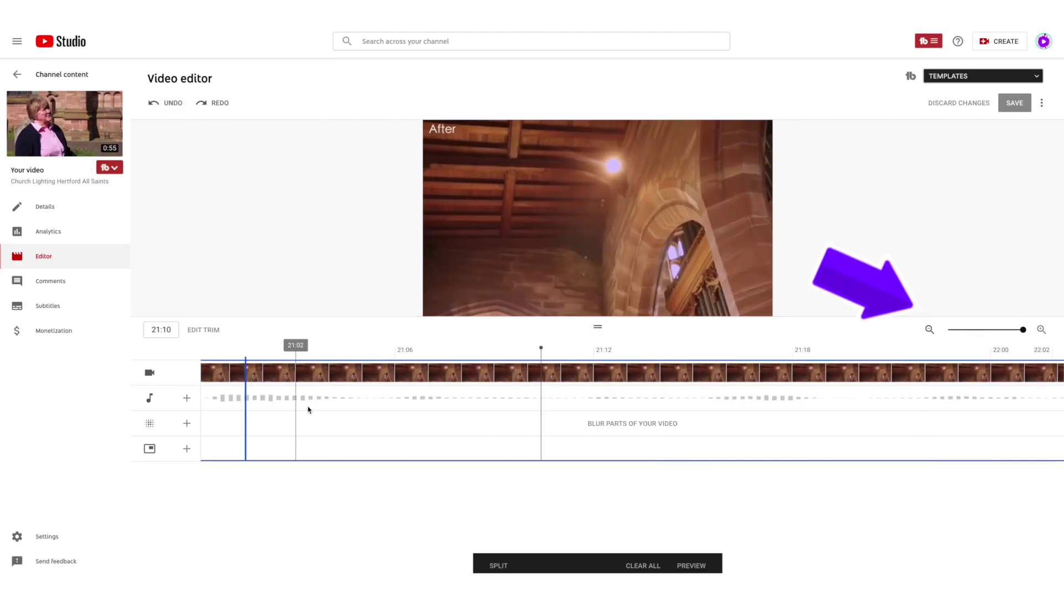
left_click_drag(245, 410, 709, 413)
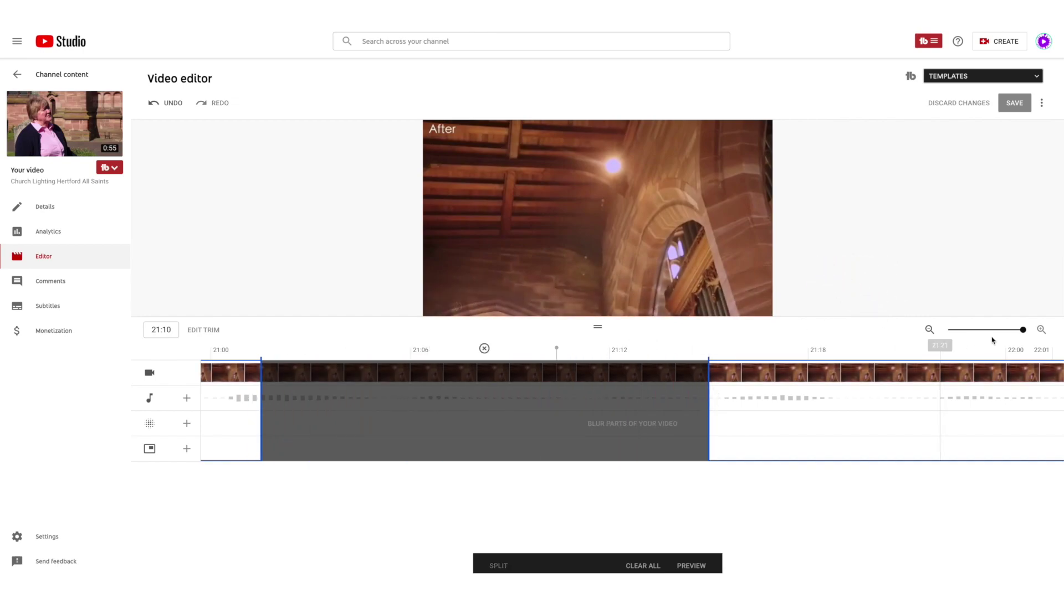
left_click(975, 330)
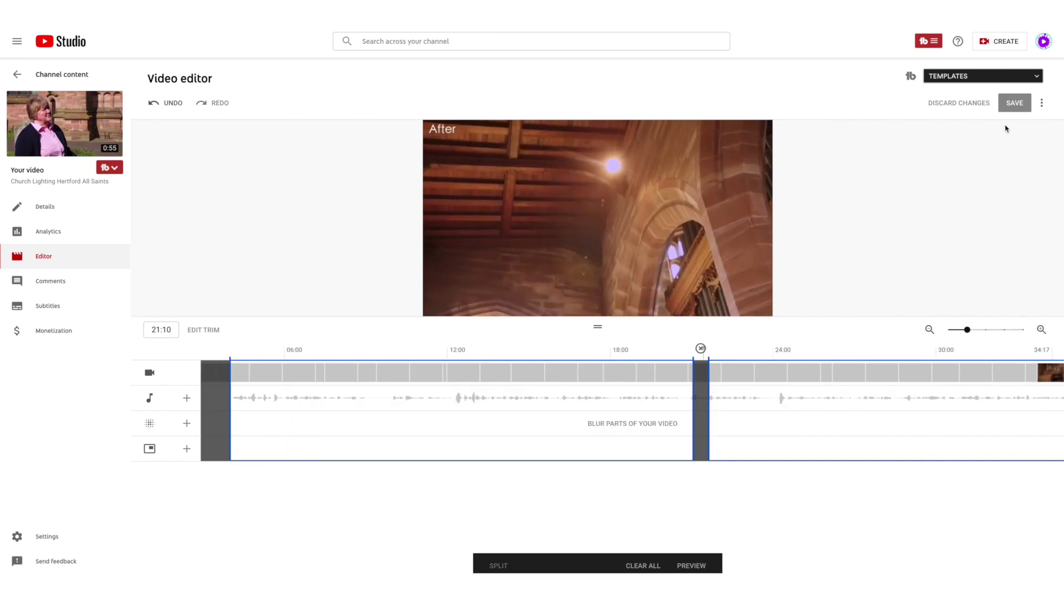
left_click(691, 566)
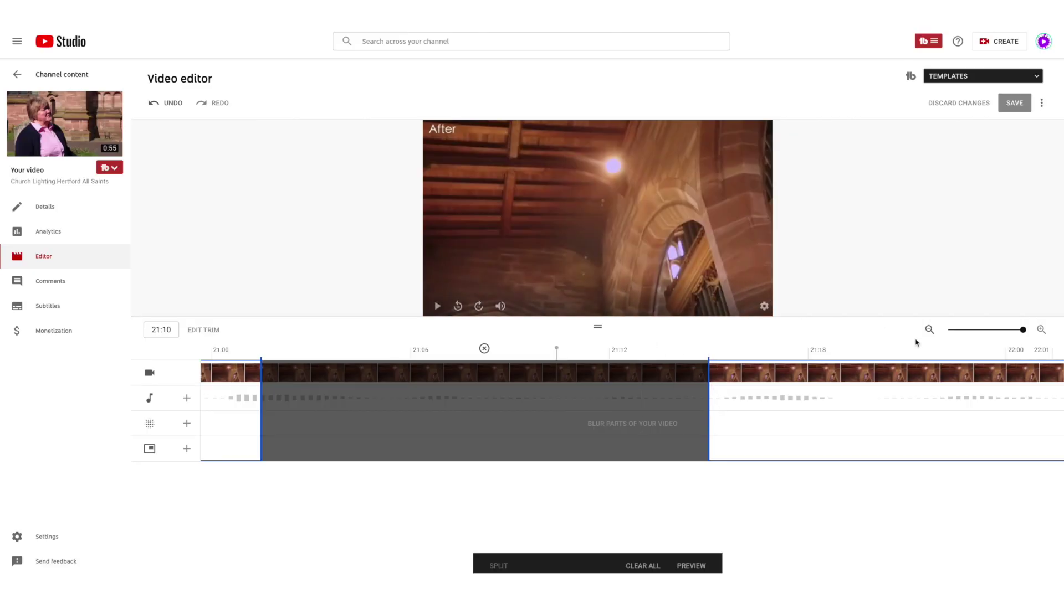
left_click(976, 332)
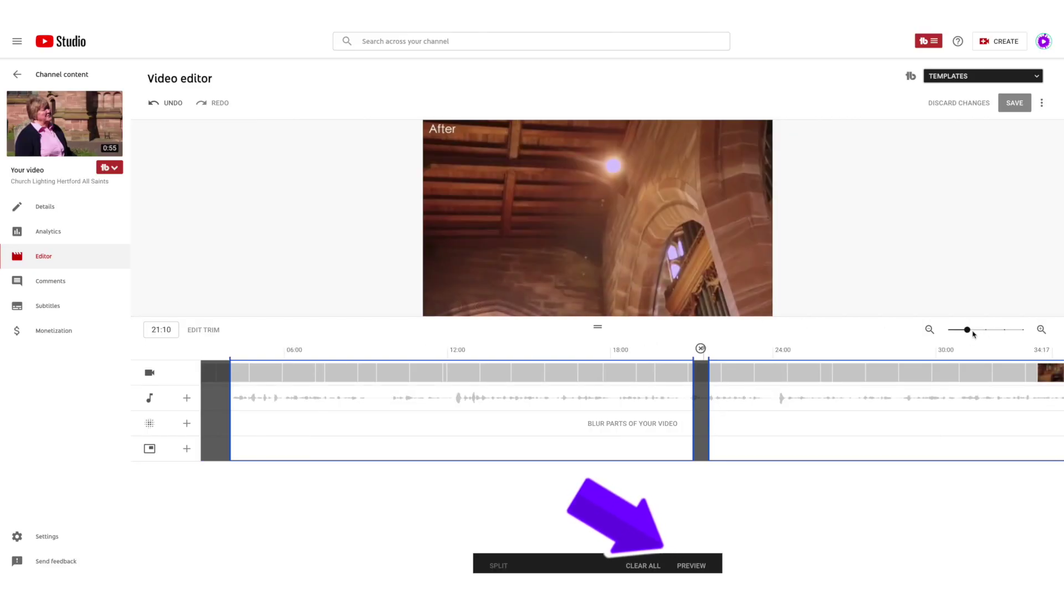
Apply the end trims and the 21:01–21:15 cut with PREVIEW
left_click(691, 565)
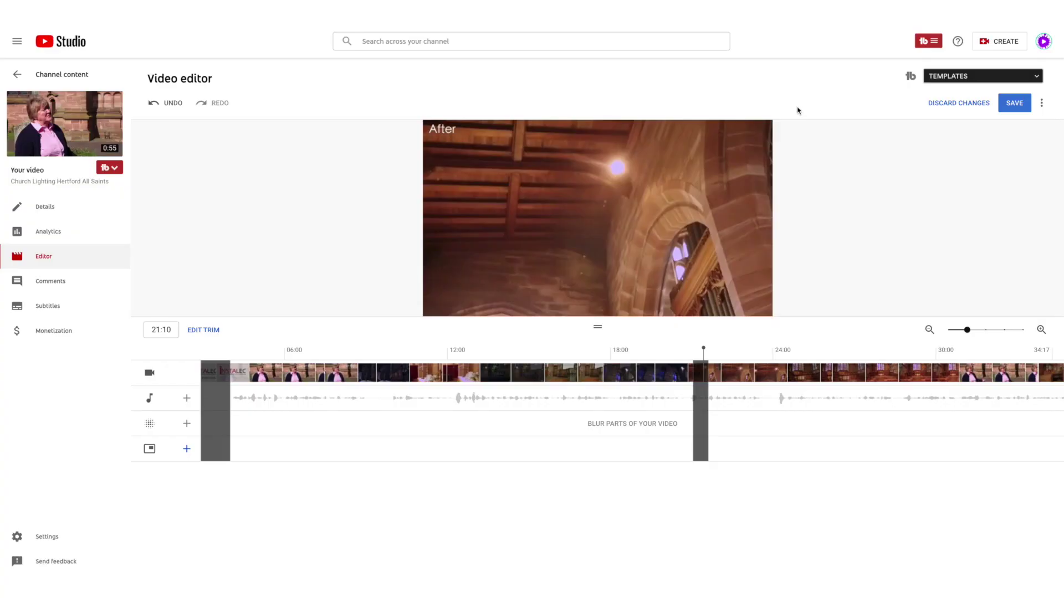
Open the editor's three-dot menu showing Save as new and Revert to original
left_click(1047, 106)
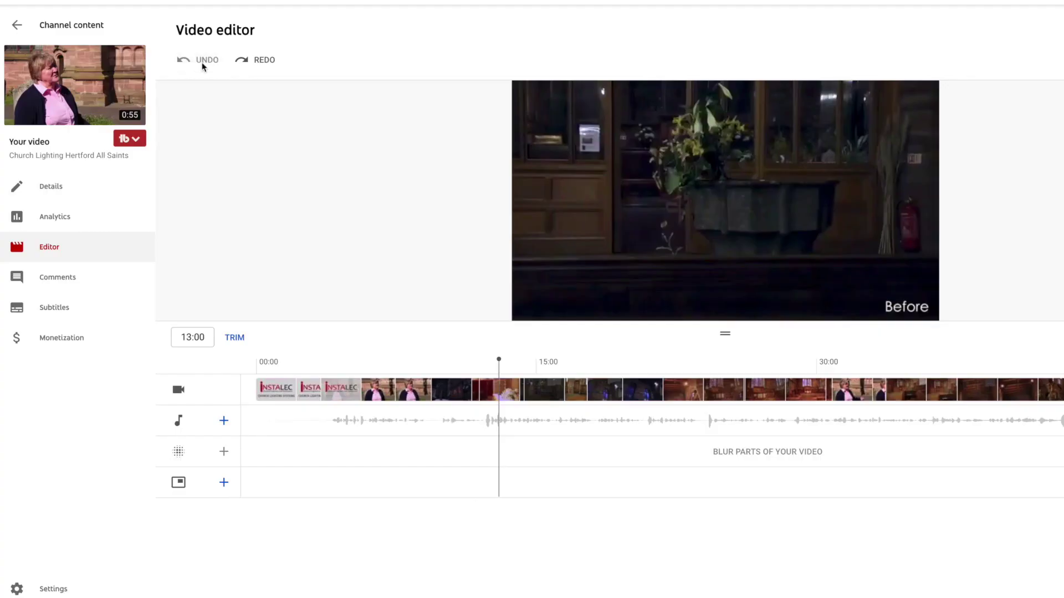
Add the free track 'Carrots' to the audio row and drag it later
left_click(224, 421)
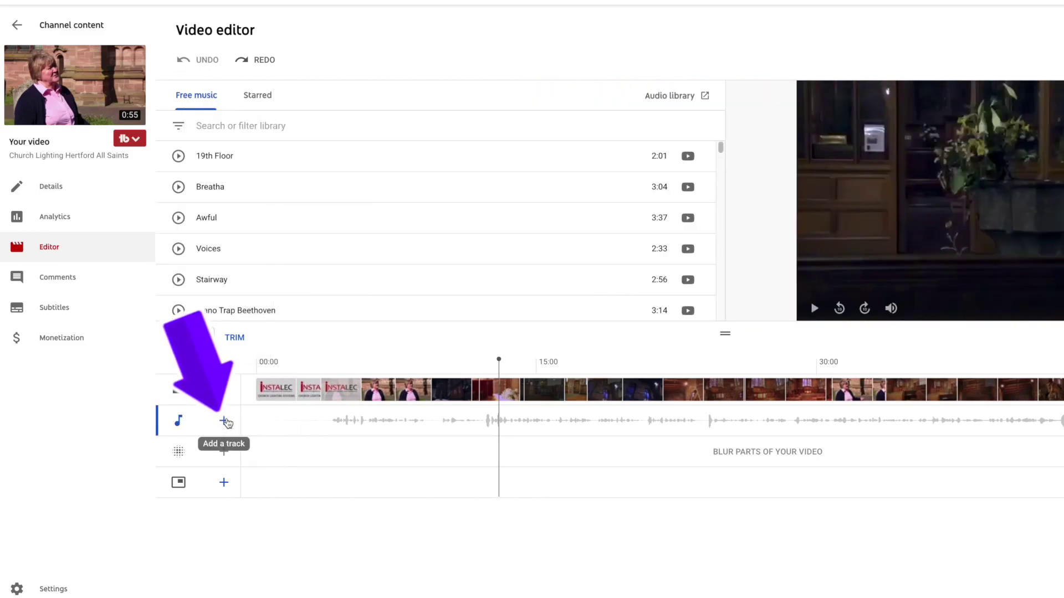
scroll(453, 190, "down", 10)
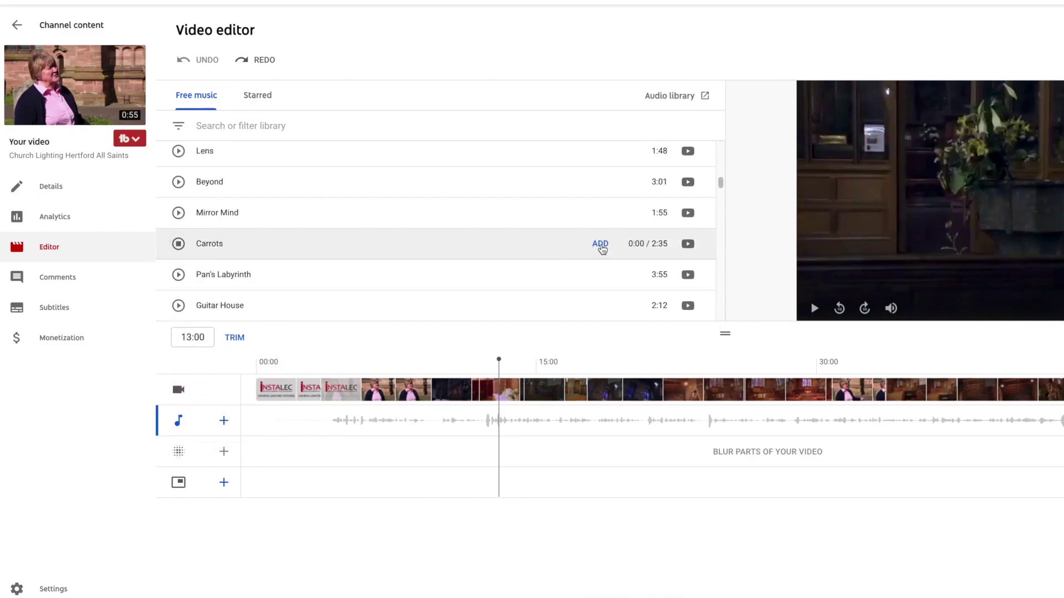
left_click(600, 244)
left_click(322, 439)
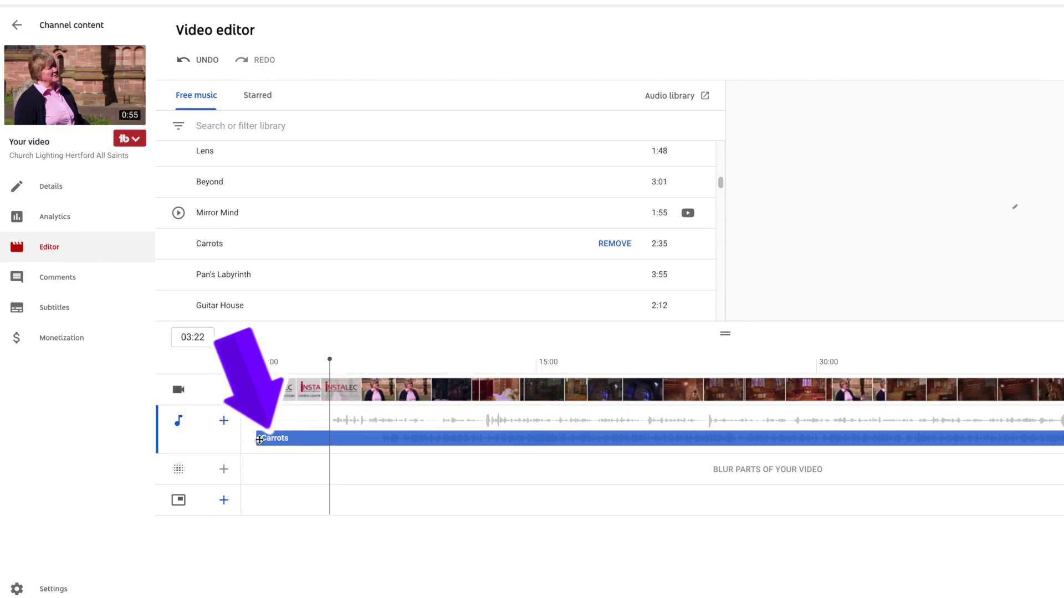
left_click_drag(259, 439, 499, 439)
Undo the Carrots edits and adjust the 'Mirror Mind' clip's position on the audio row
left_click(505, 421)
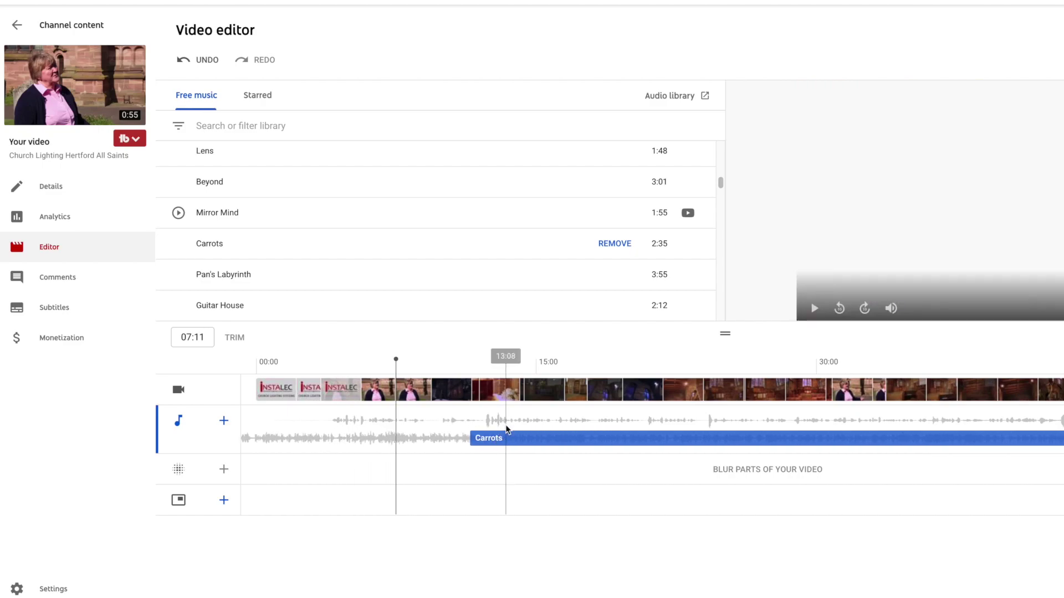
left_click(198, 60)
left_click(199, 60)
left_click_drag(589, 439, 739, 440)
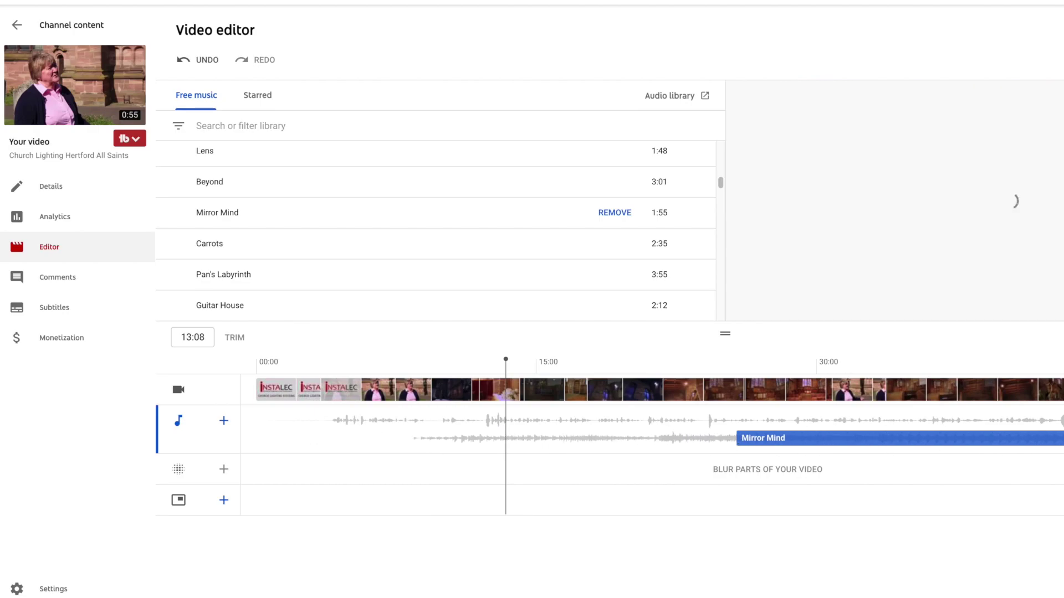
scroll(990, 405, "up", 3)
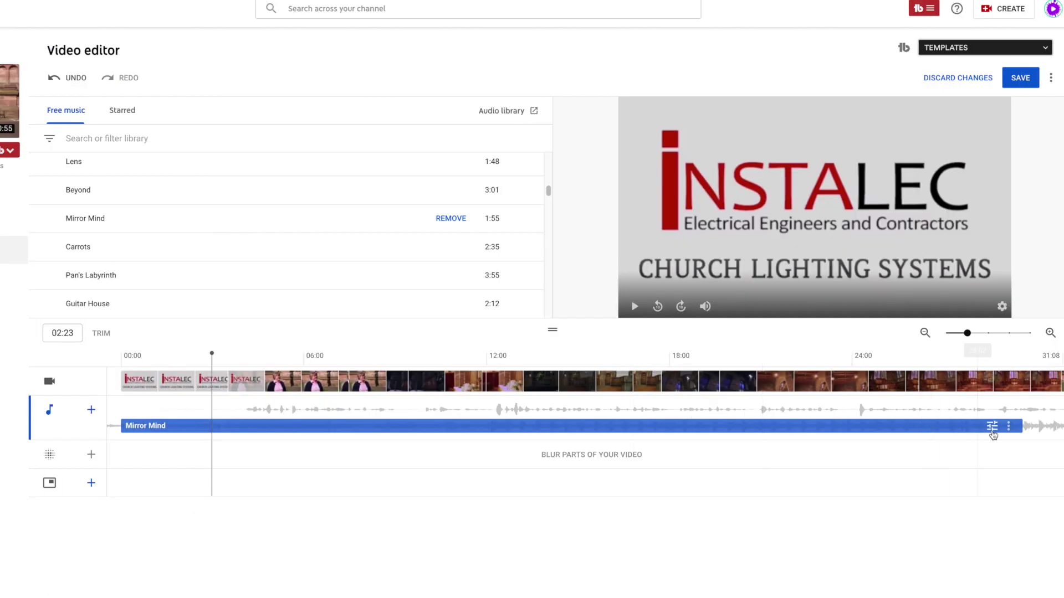
Lower the Mirror Mind mix level slightly and view the track's licence info
left_click(992, 427)
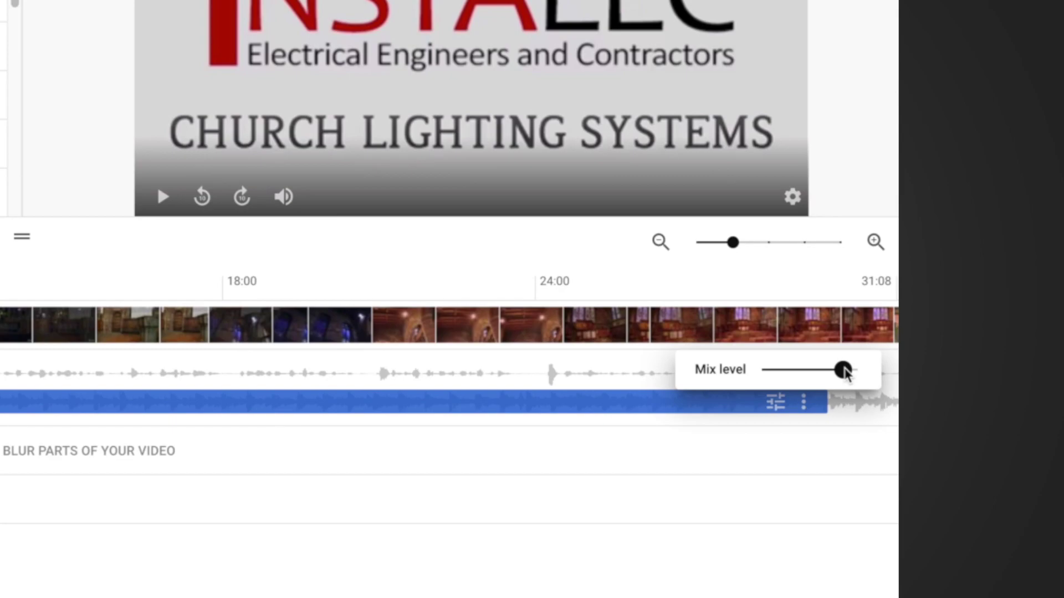
left_click_drag(792, 375, 783, 374)
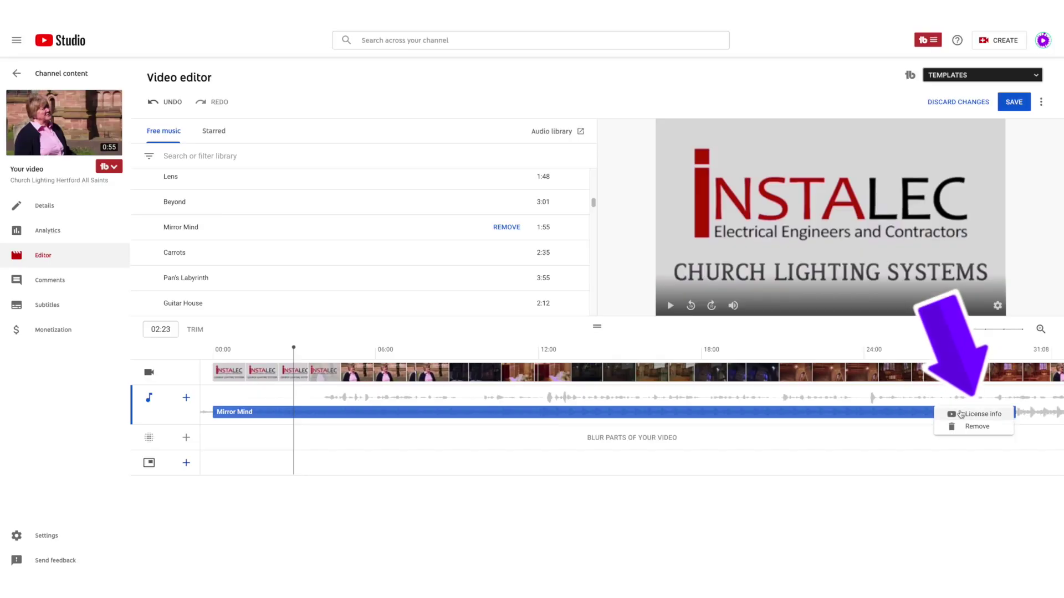
left_click(977, 413)
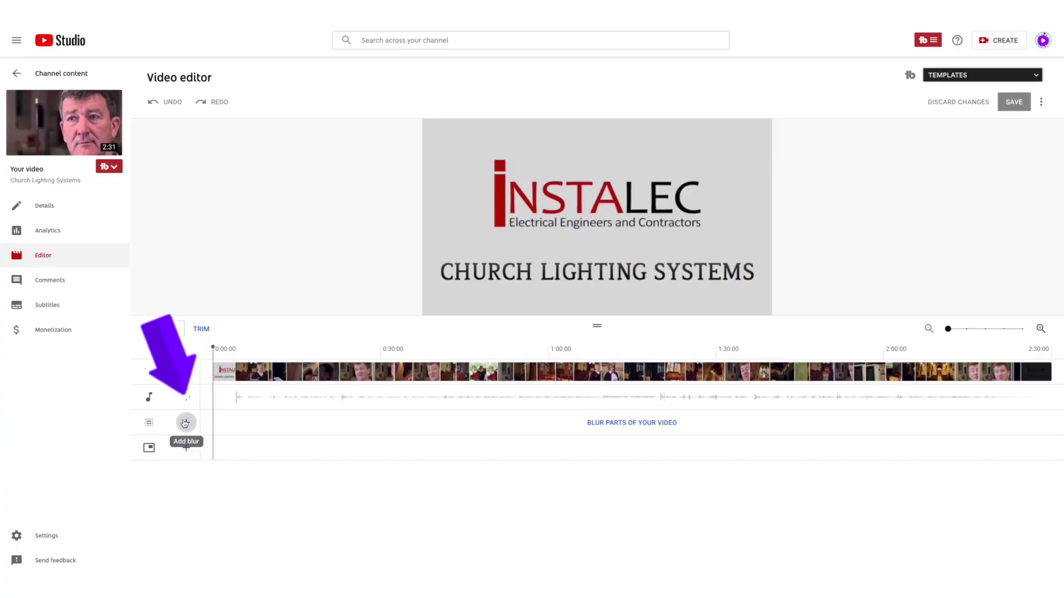
Apply a face blur to the selected face and check it at 1:11:09
left_click(185, 423)
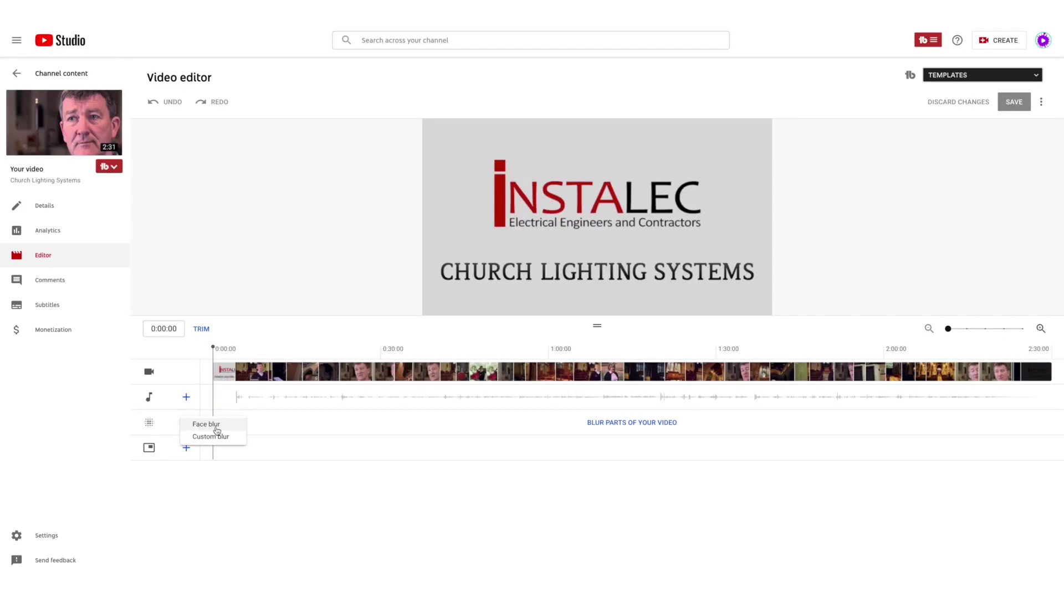
left_click(216, 426)
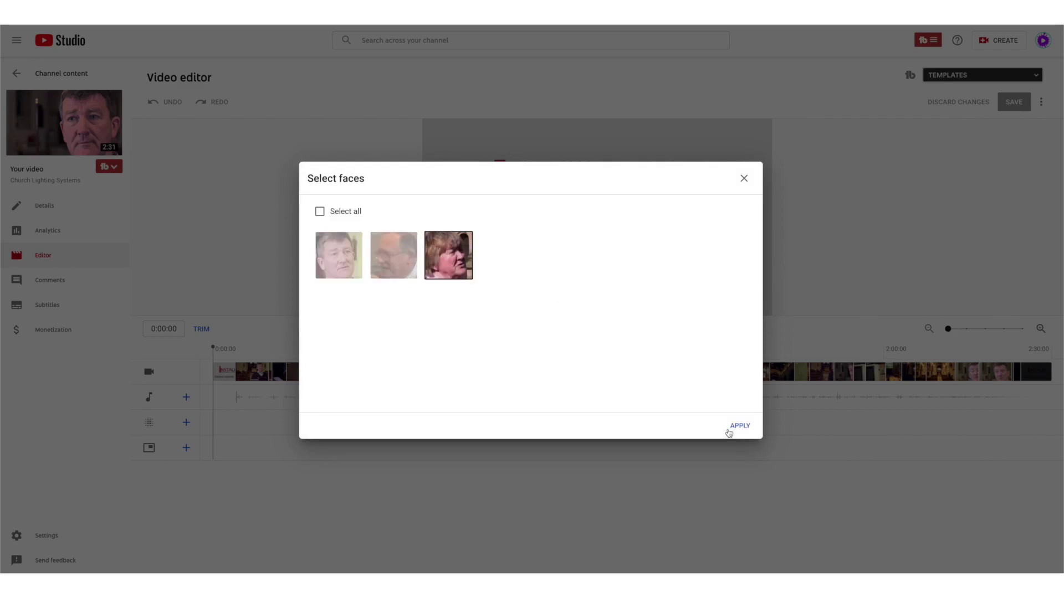
left_click(728, 431)
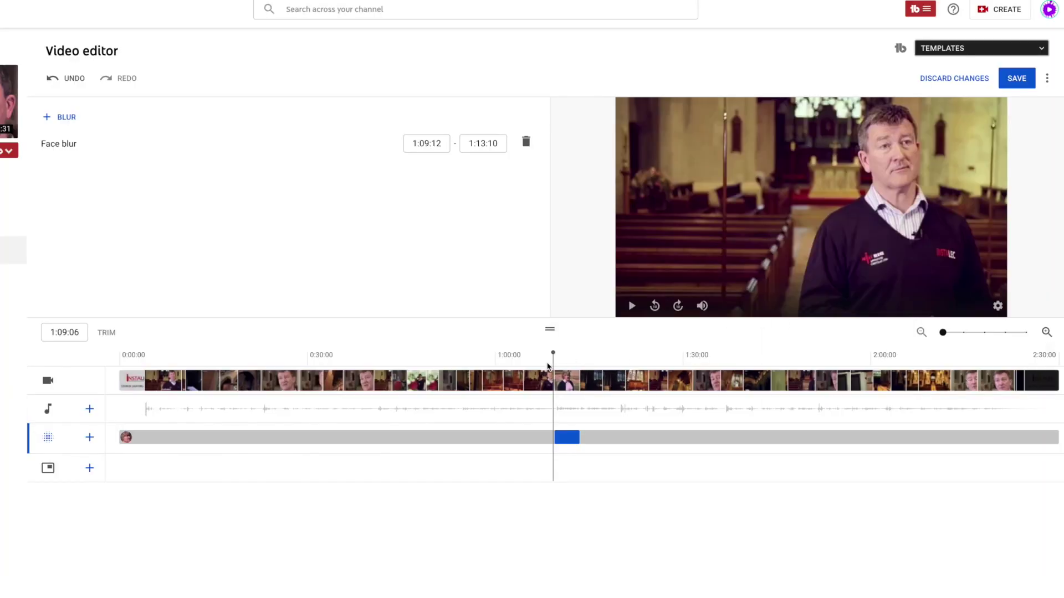
left_click_drag(560, 374, 567, 376)
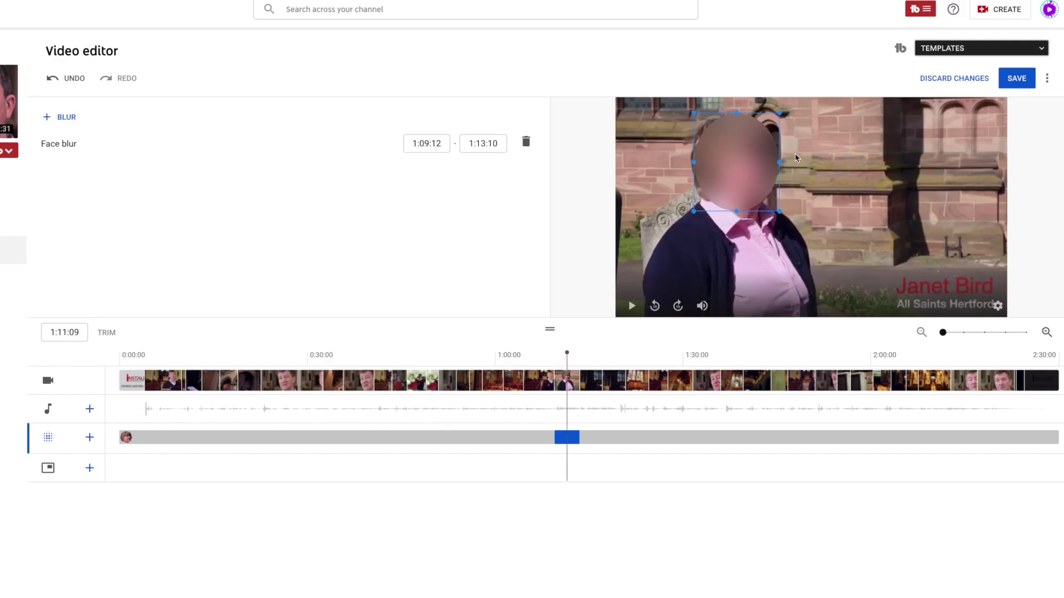
left_click(557, 353)
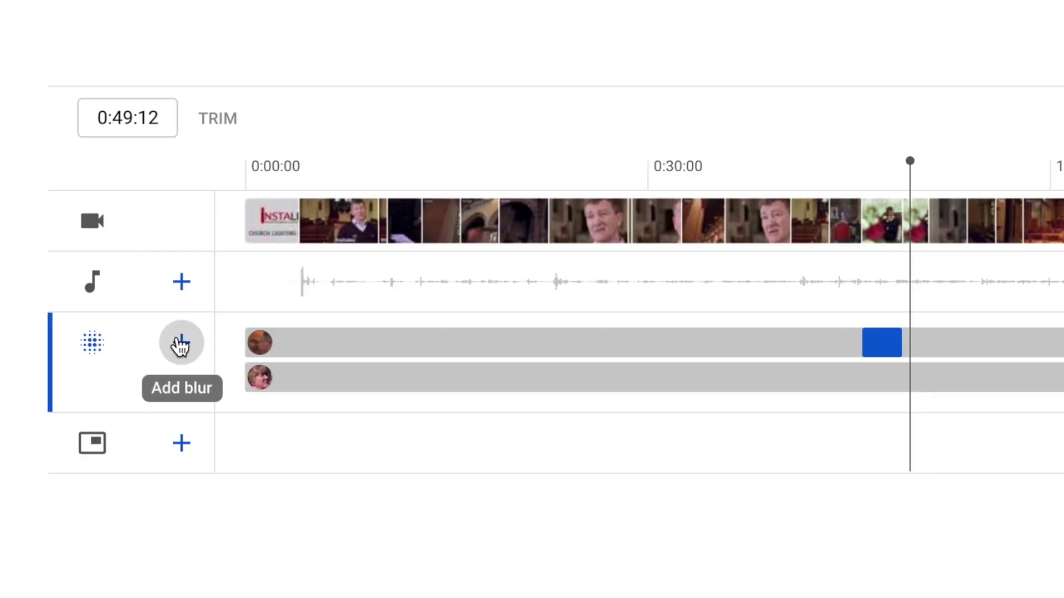
Add an oval custom blur positioned over the man's face, playhead back near start
left_click(89, 437)
left_click(205, 383)
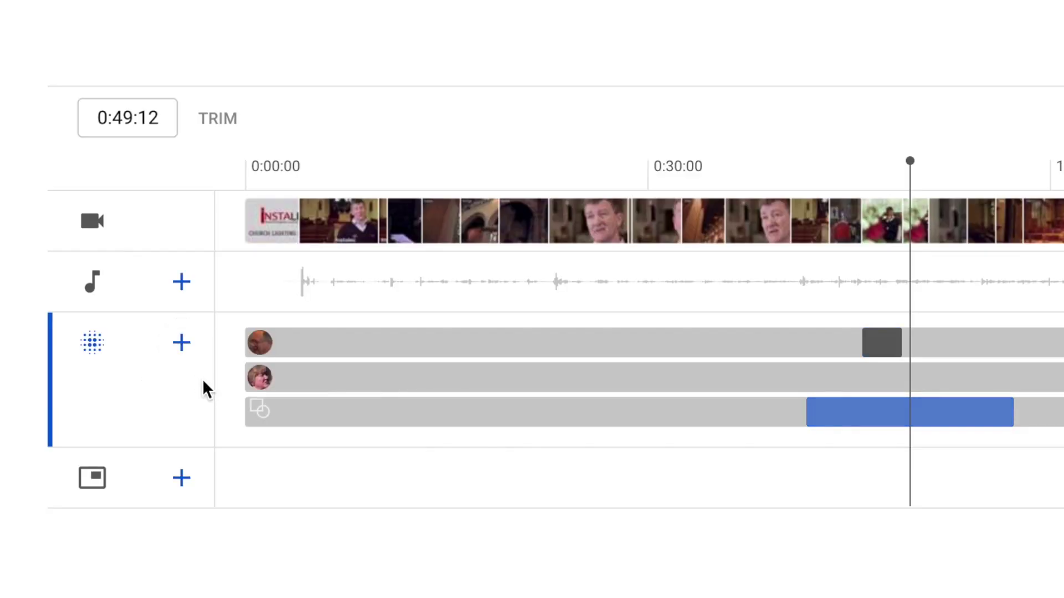
left_click(307, 198)
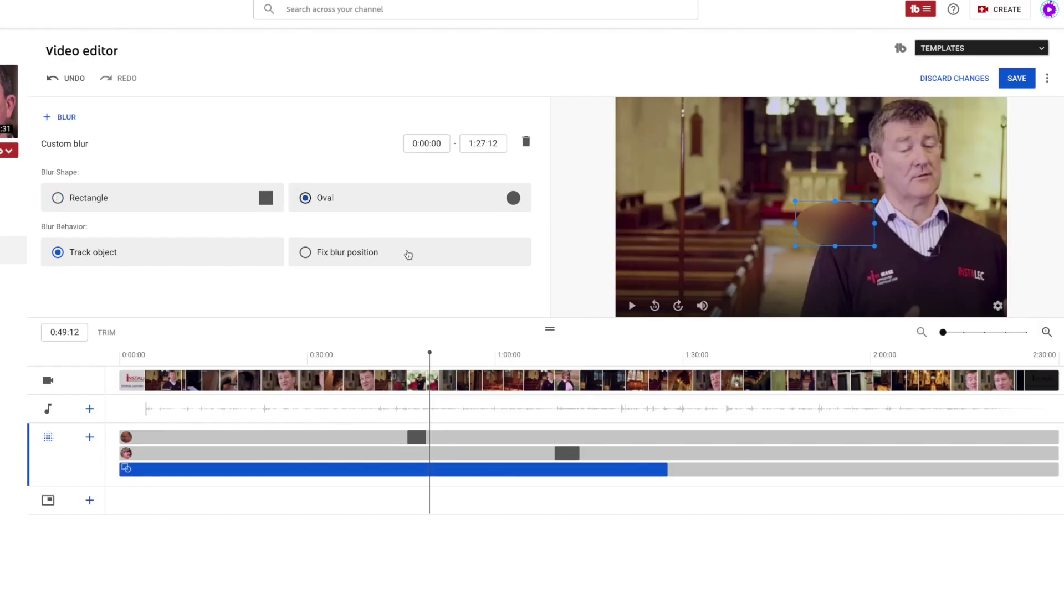
left_click_drag(837, 221, 911, 135)
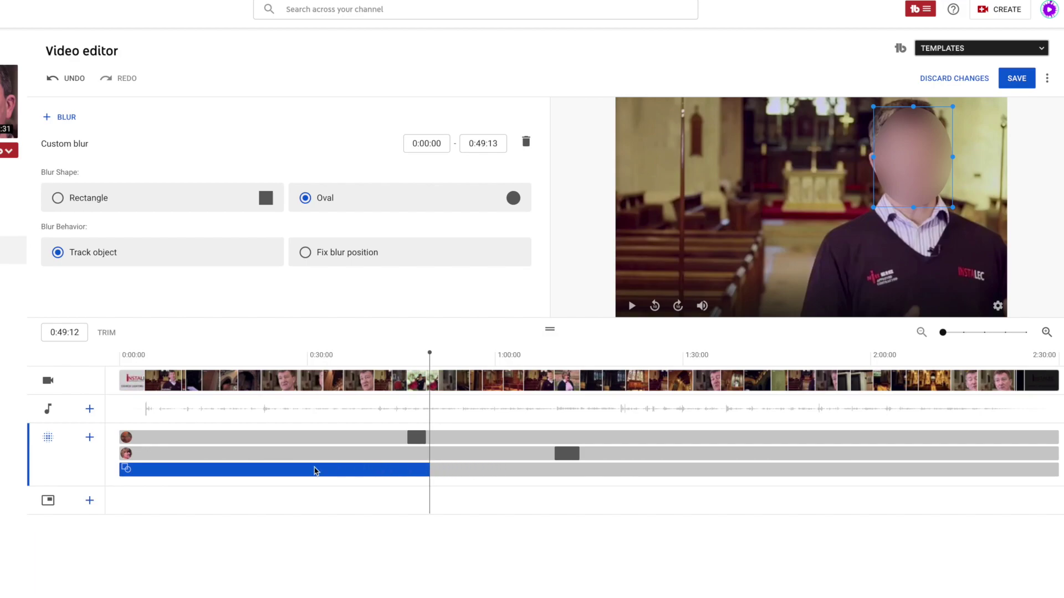
left_click(161, 363)
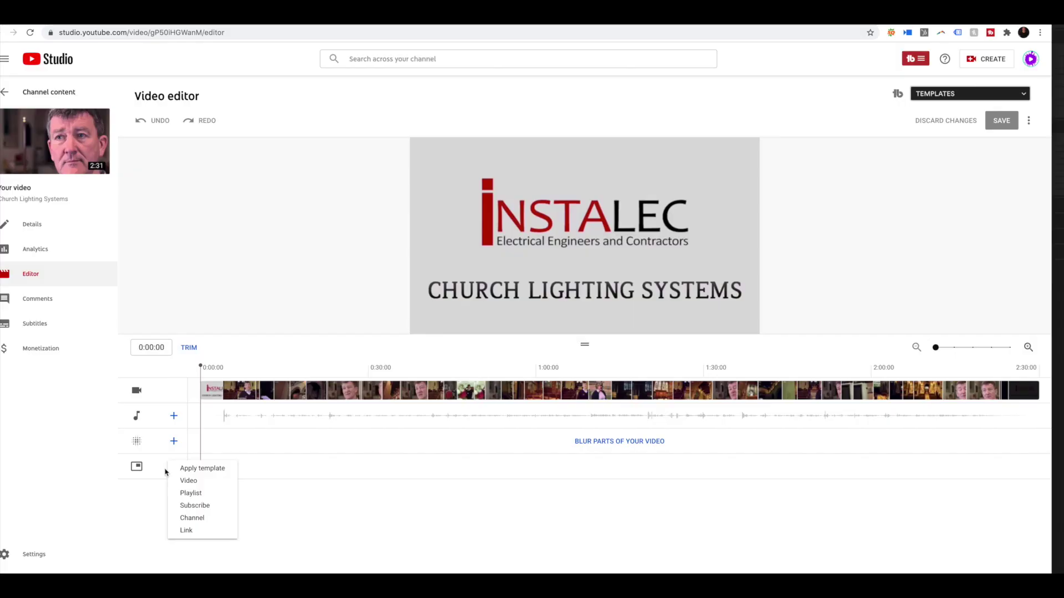
Apply the '1 video, 1 playlist, 1 subscribe' end-screen template, with Subscribe running 2:10:00–2:30:00
left_click(124, 467)
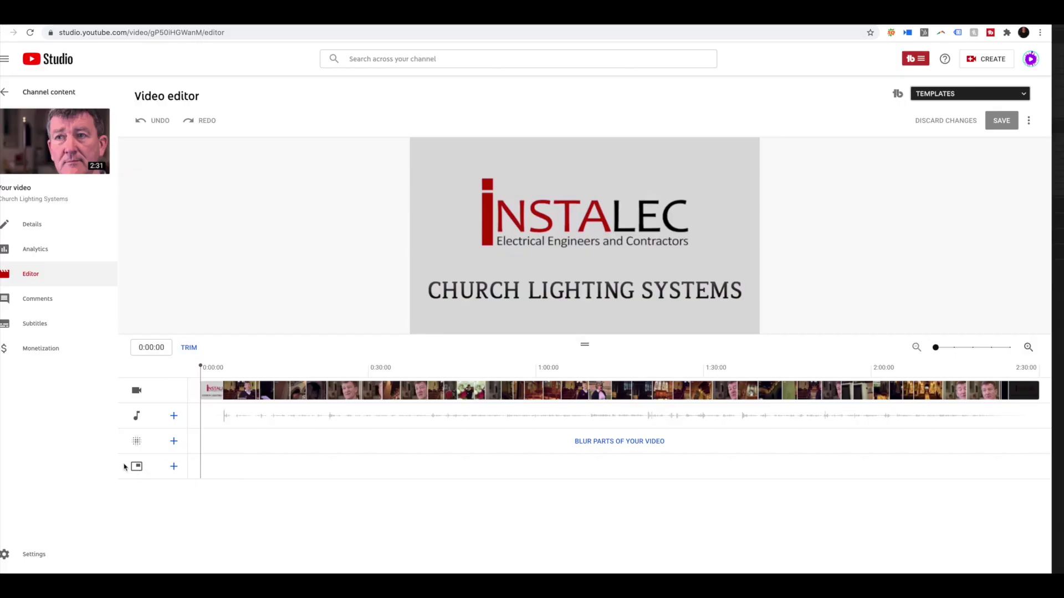
left_click(175, 474)
left_click(203, 470)
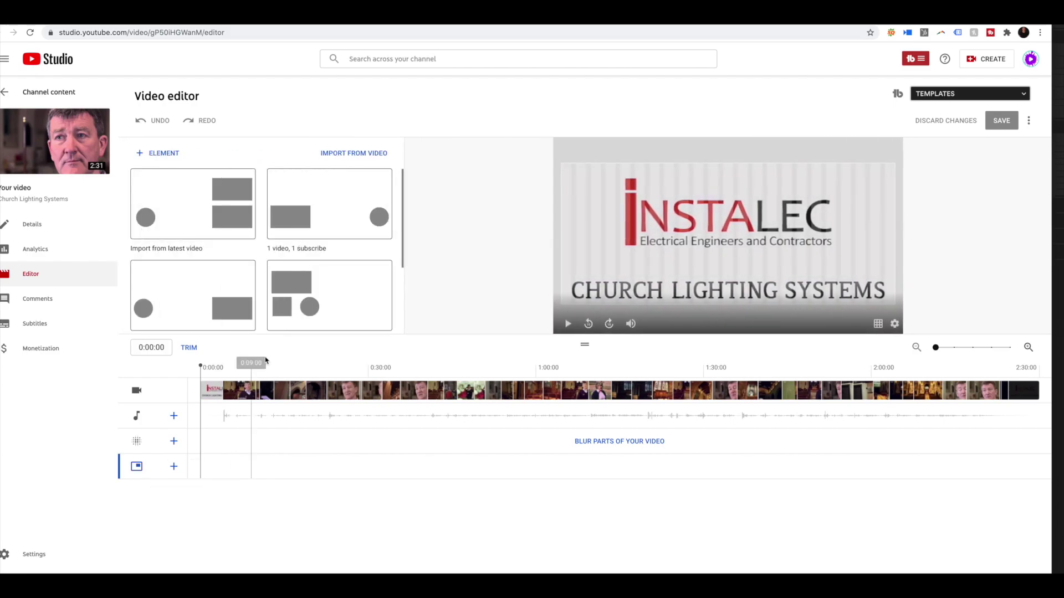
scroll(302, 250, "down", 2)
left_click(311, 275)
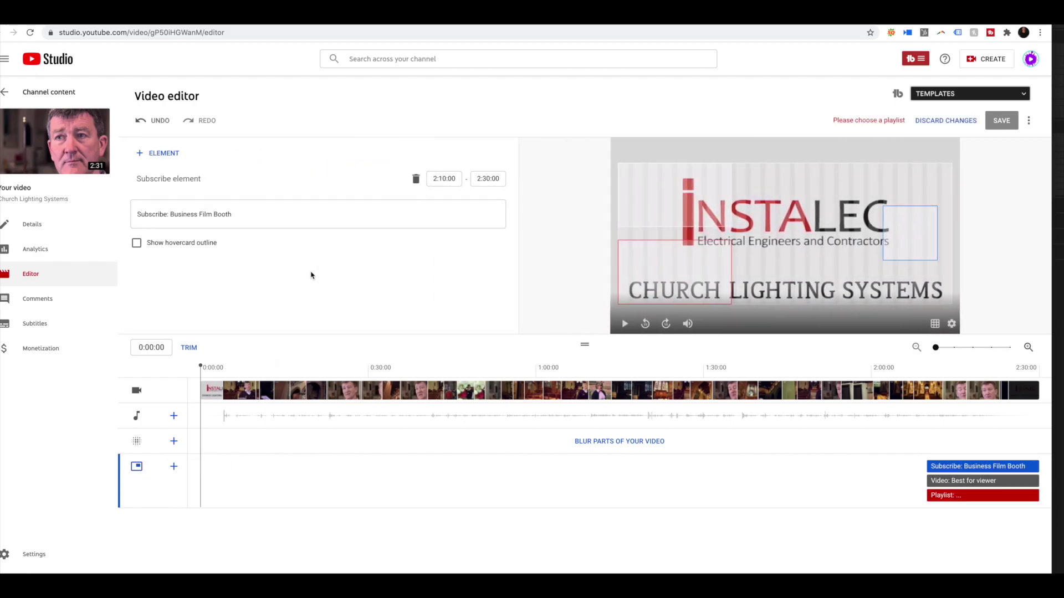
left_click(173, 472)
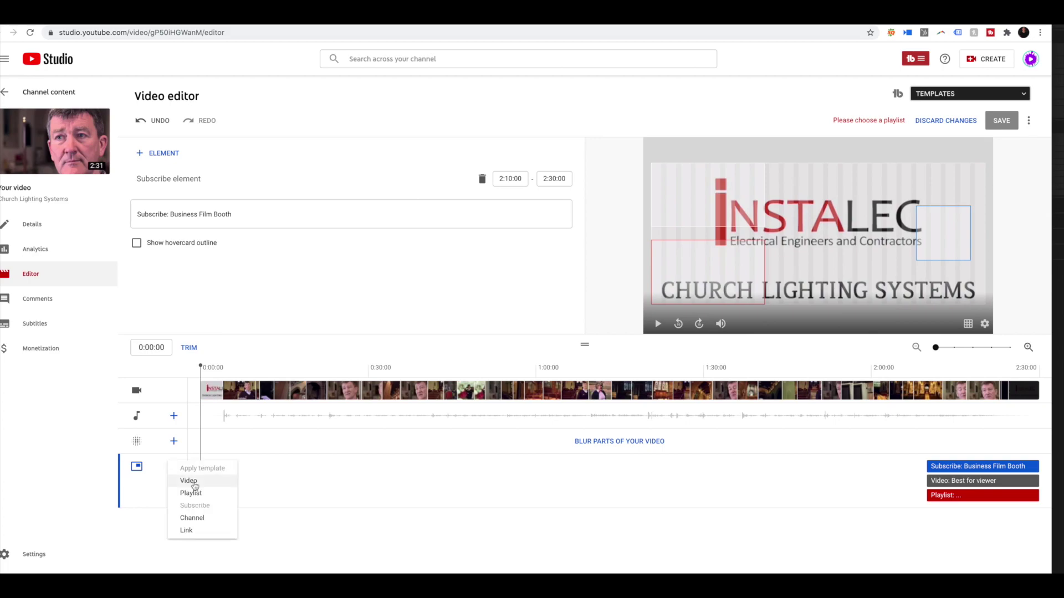